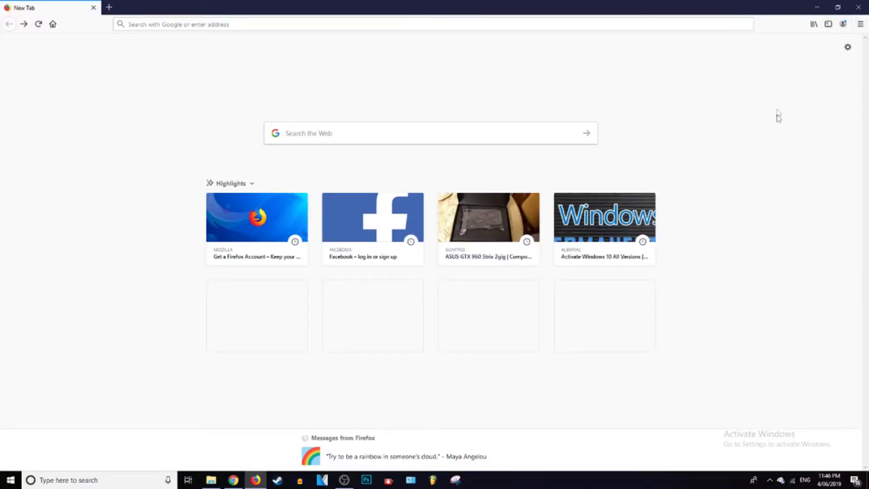
Go to the Extensions section of the Add-ons Manager and start a 'block site' search.
left_click(859, 25)
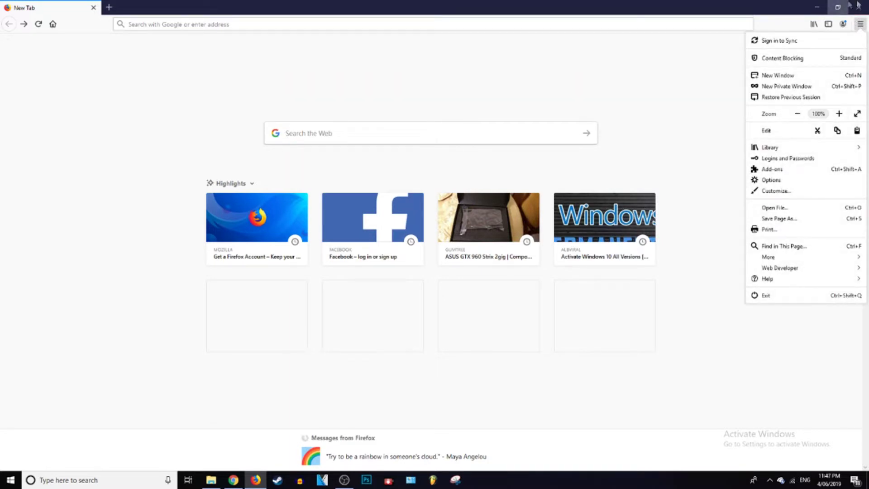
left_click(792, 170)
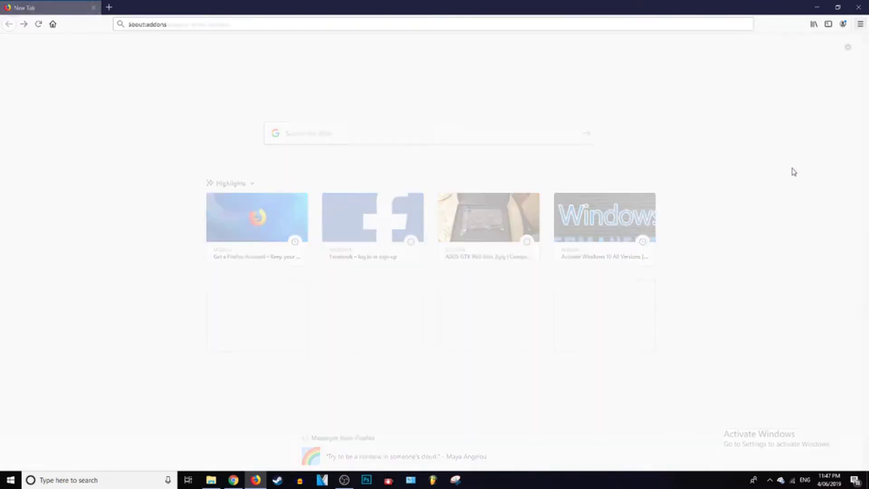
left_click(52, 98)
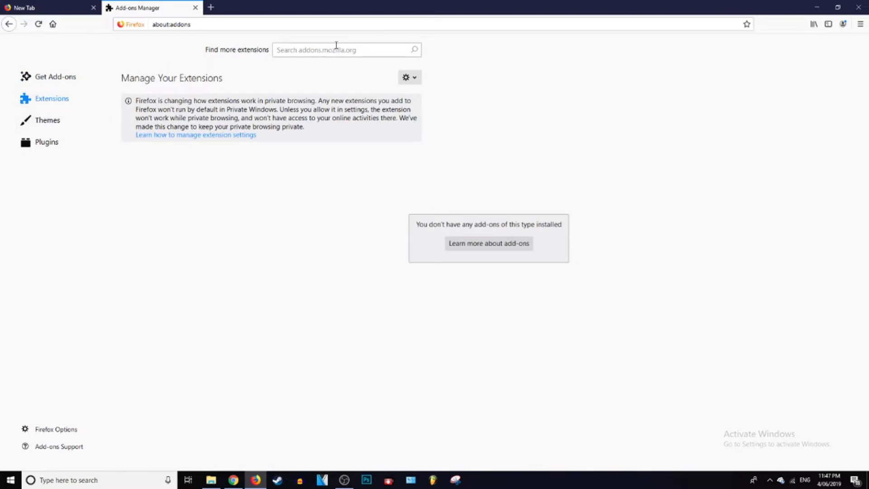
left_click(336, 50)
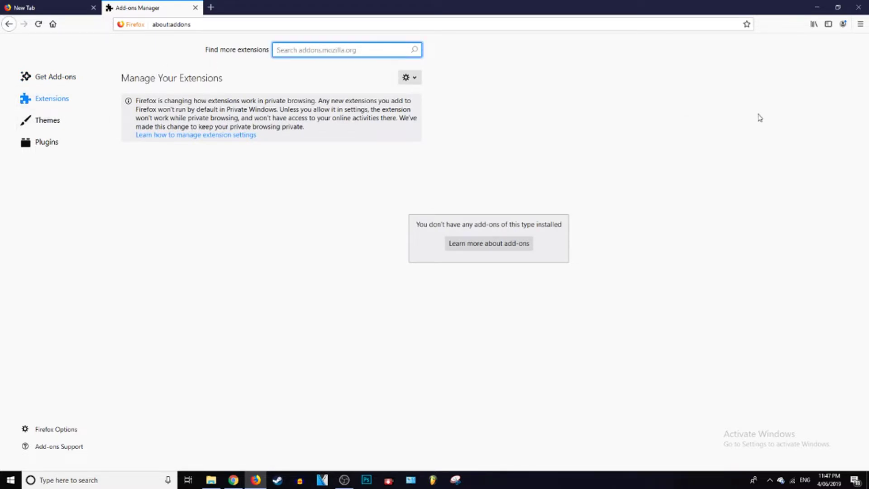
type("block ")
type("site")
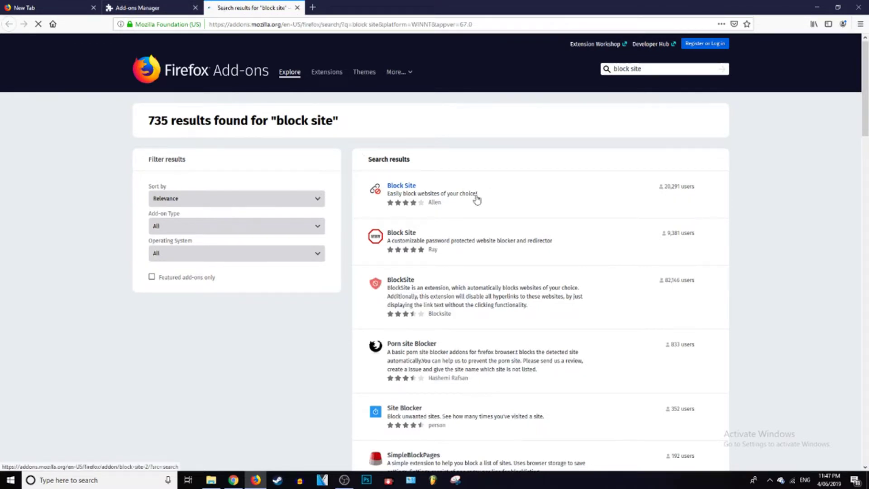
Go to the Block Site extension by Allen and begin adding it to Firefox.
left_click(401, 186)
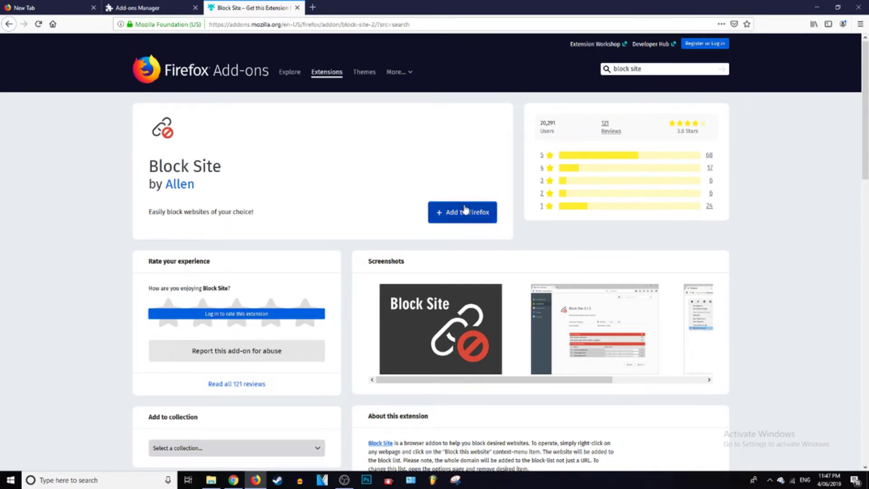
left_click(463, 213)
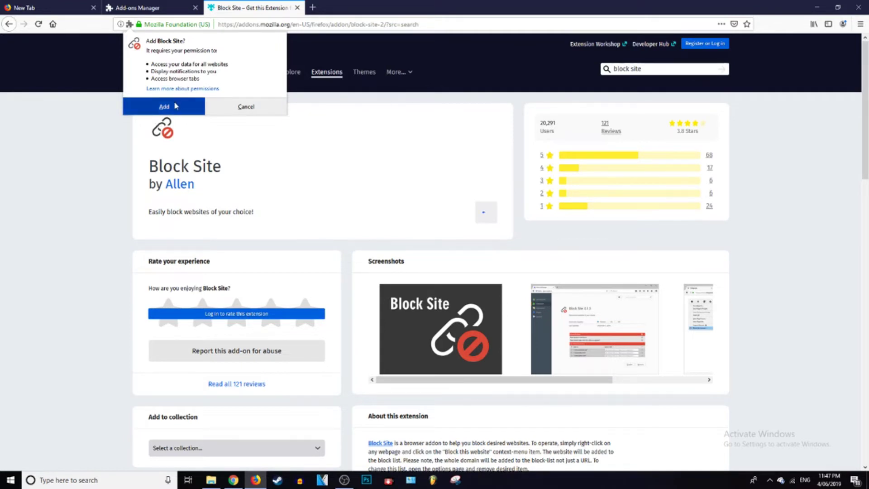
Approve Block Site's permissions, then close the extension homepage and Add-ons Manager tabs.
left_click(175, 106)
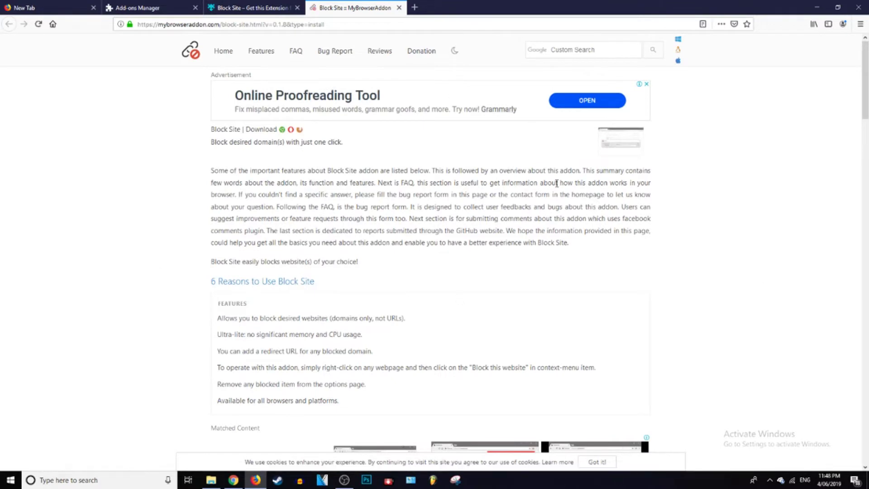
left_click(399, 8)
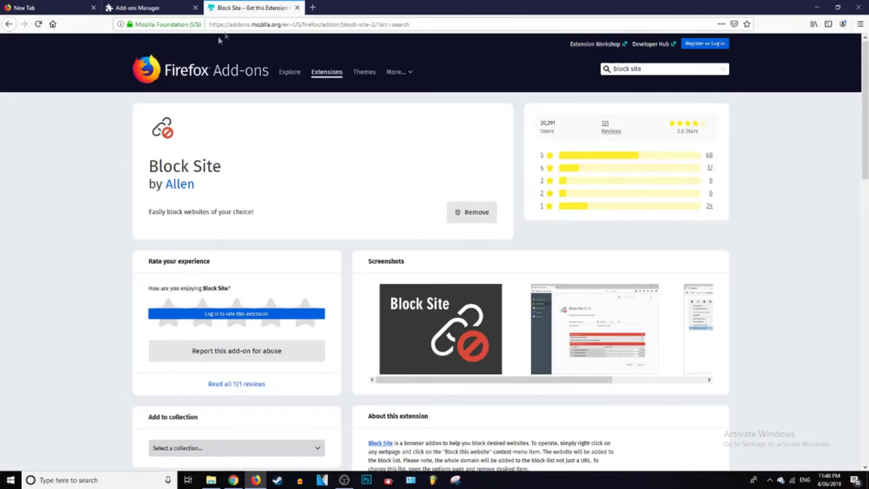
left_click(194, 7)
Load Facebook's log-in page, copy its web address, and return to the Add-ons Manager.
left_click(297, 8)
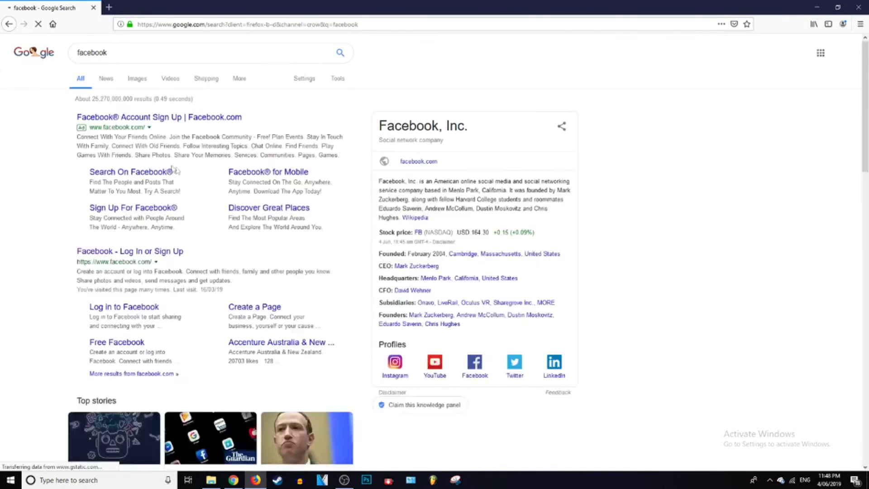
left_click(110, 257)
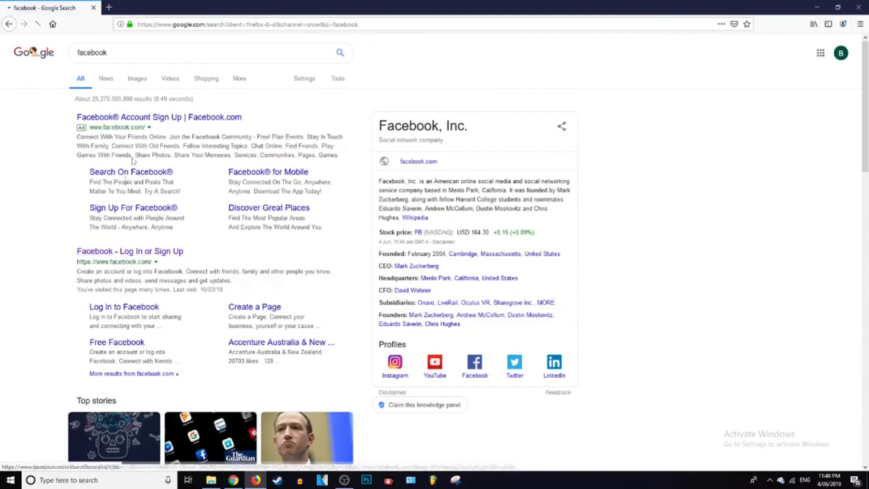
right_click(196, 24)
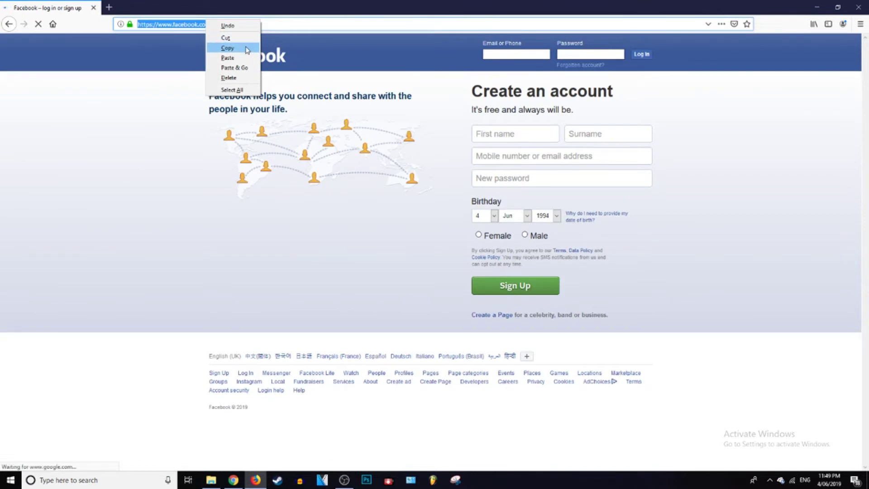
left_click(227, 48)
left_click(860, 24)
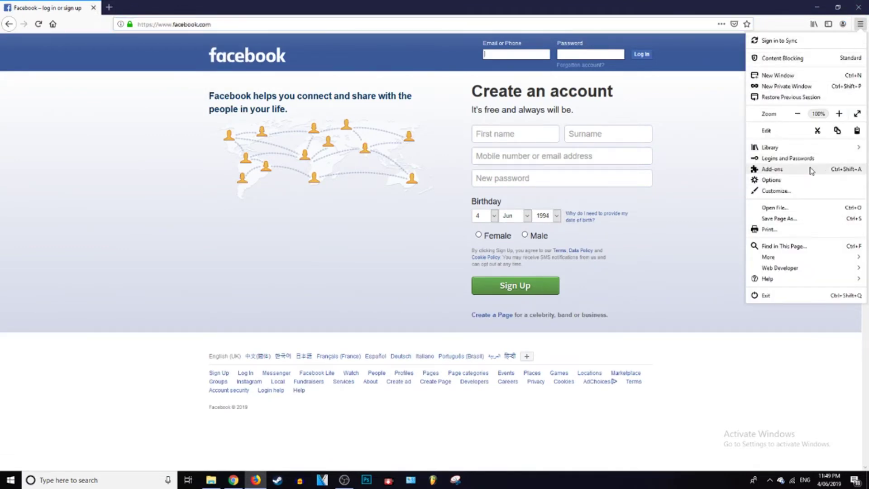
left_click(772, 168)
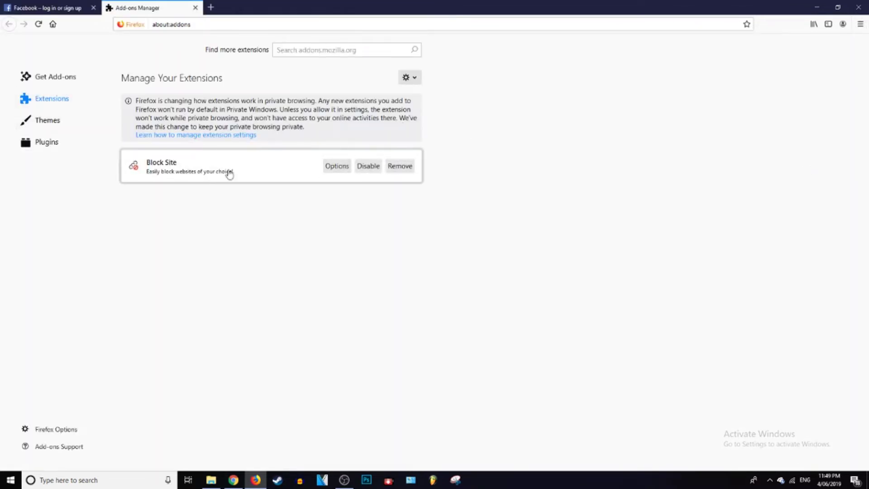
Paste the Facebook address into Block Site's 'Add domains manually' field in its options.
left_click(336, 165)
scroll(339, 178, "down", 3)
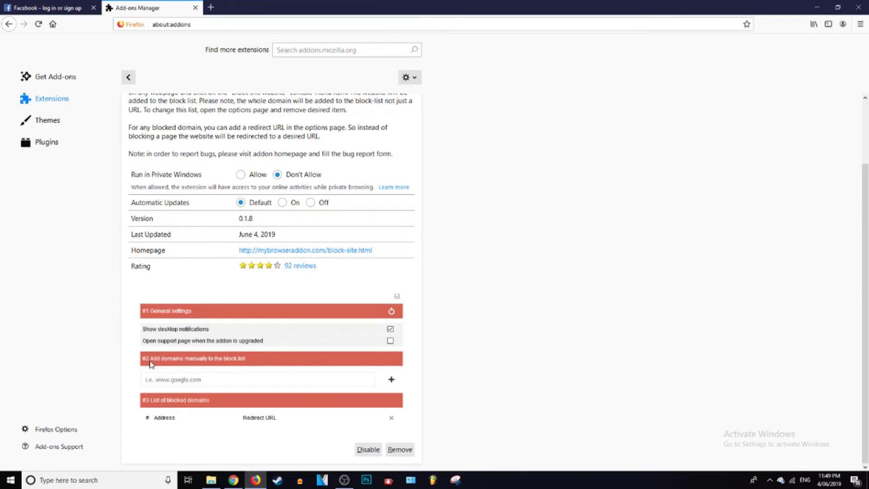
key("ctrl+v")
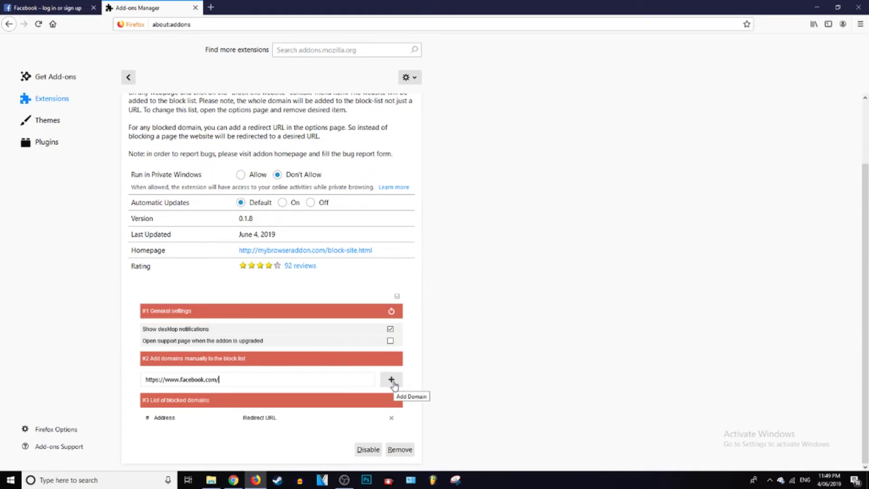
Add facebook.com to Block Site's blocked domains, then delete it from the list.
left_click(393, 380)
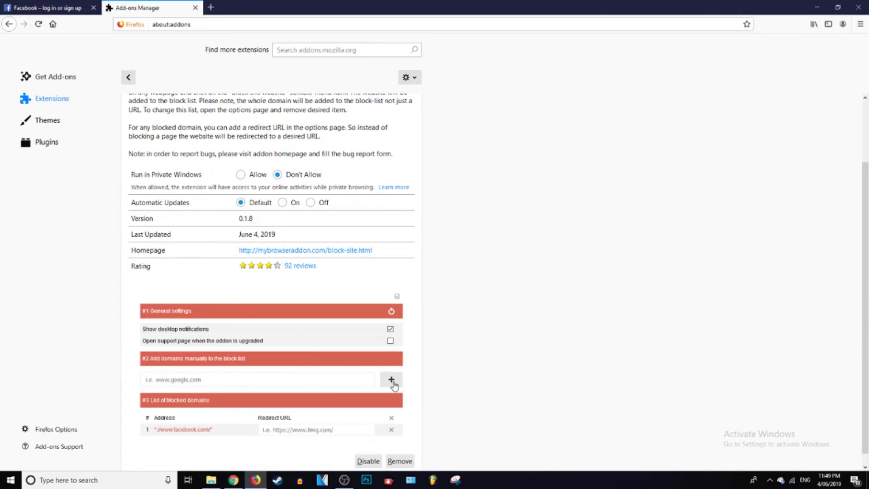
scroll(557, 329, "down", 1)
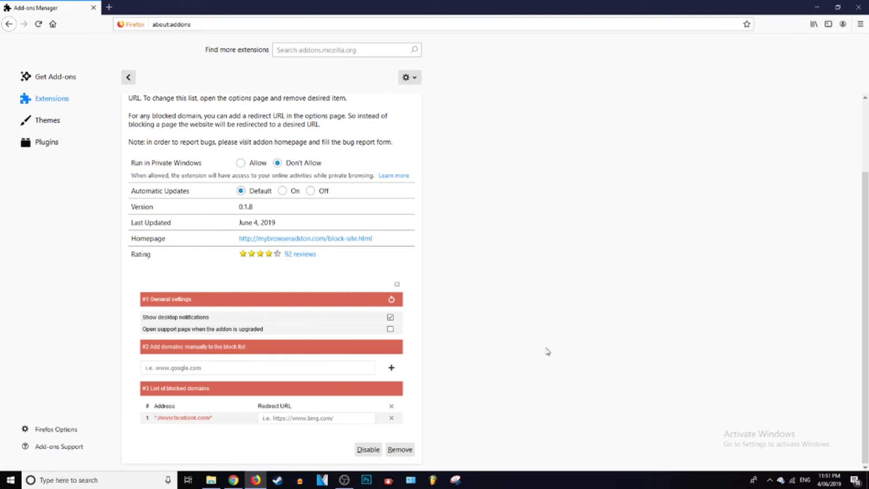
left_click(392, 418)
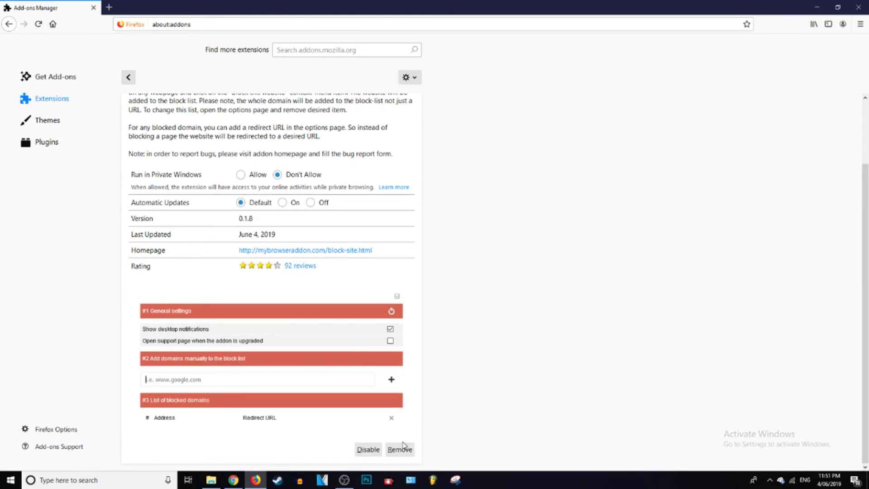
Disable Block Site, load Facebook unblocked in a new tab, then close Firefox.
left_click(367, 449)
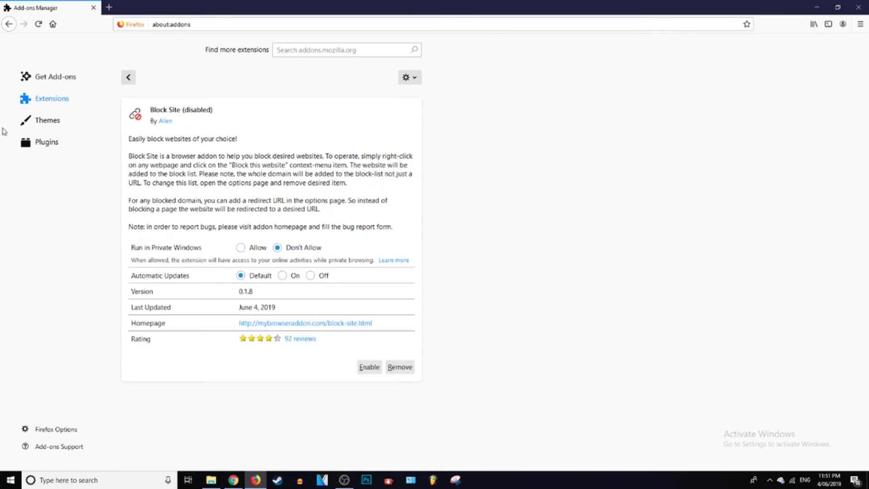
left_click(93, 7)
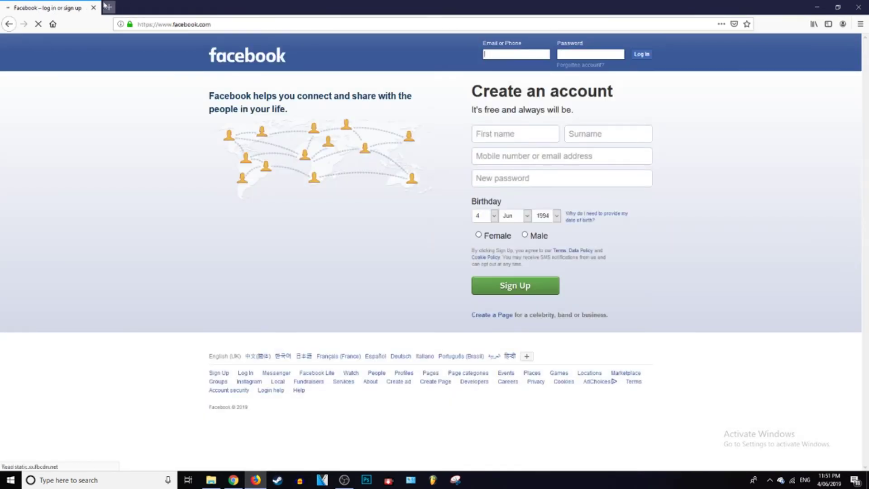
left_click(93, 7)
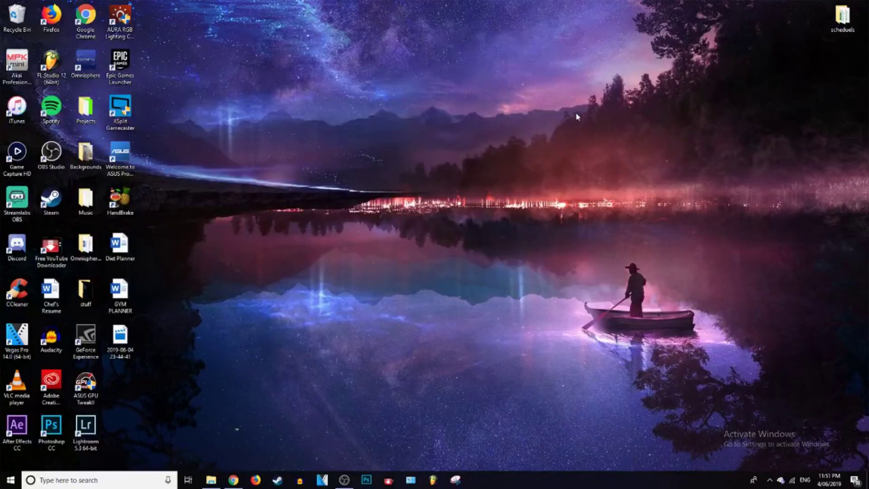